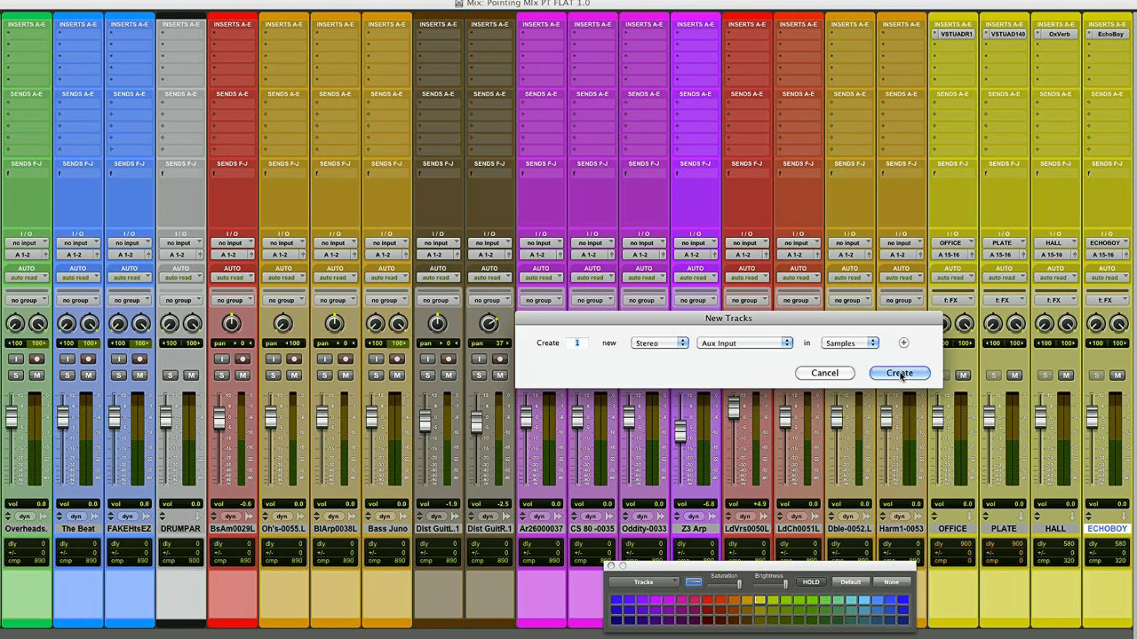
Step: Create a stereo Aux Input and a mono Audio Track, both coloured red
key(ctrl+shift+Down)
key(Return)
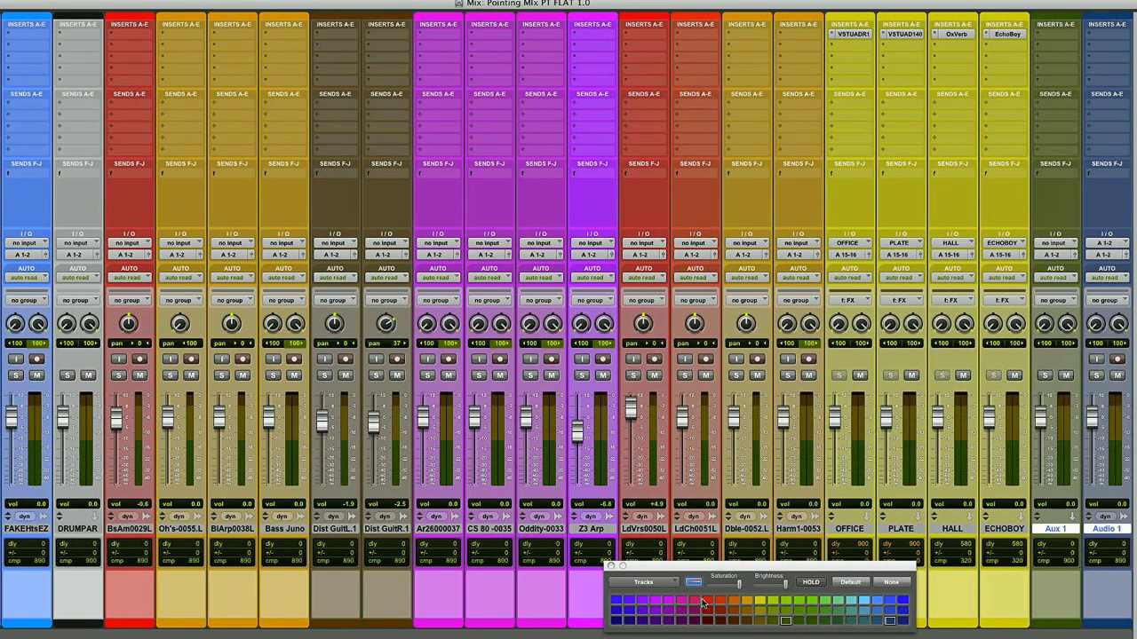
click(706, 604)
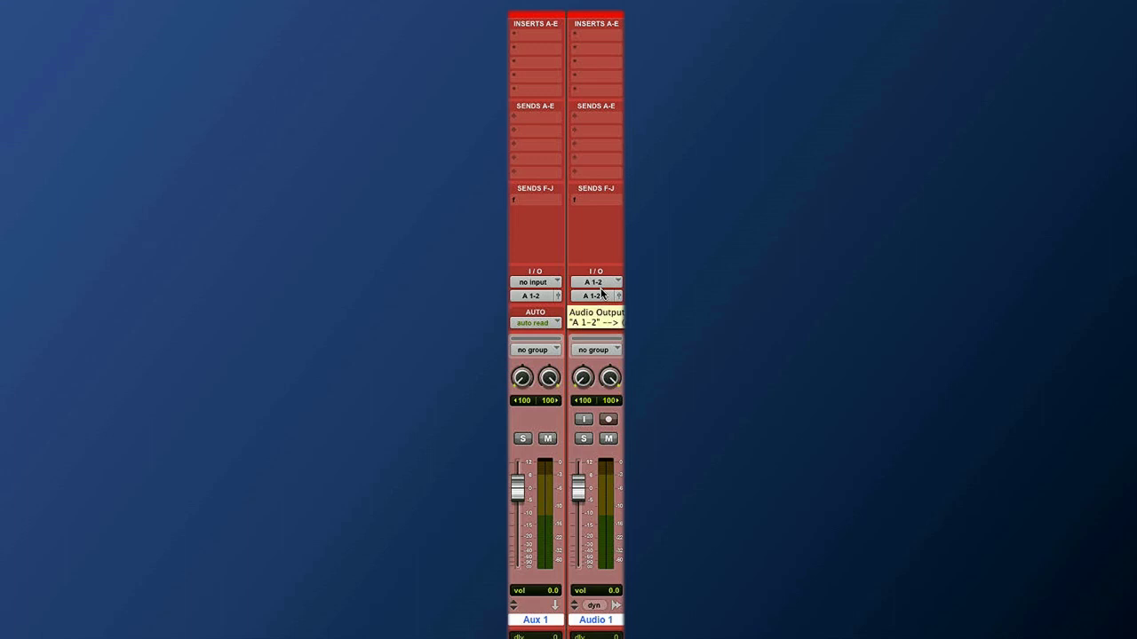
Step: Route Aux 1 from interface input A 1-2 out to the PRINT bus
click(533, 282)
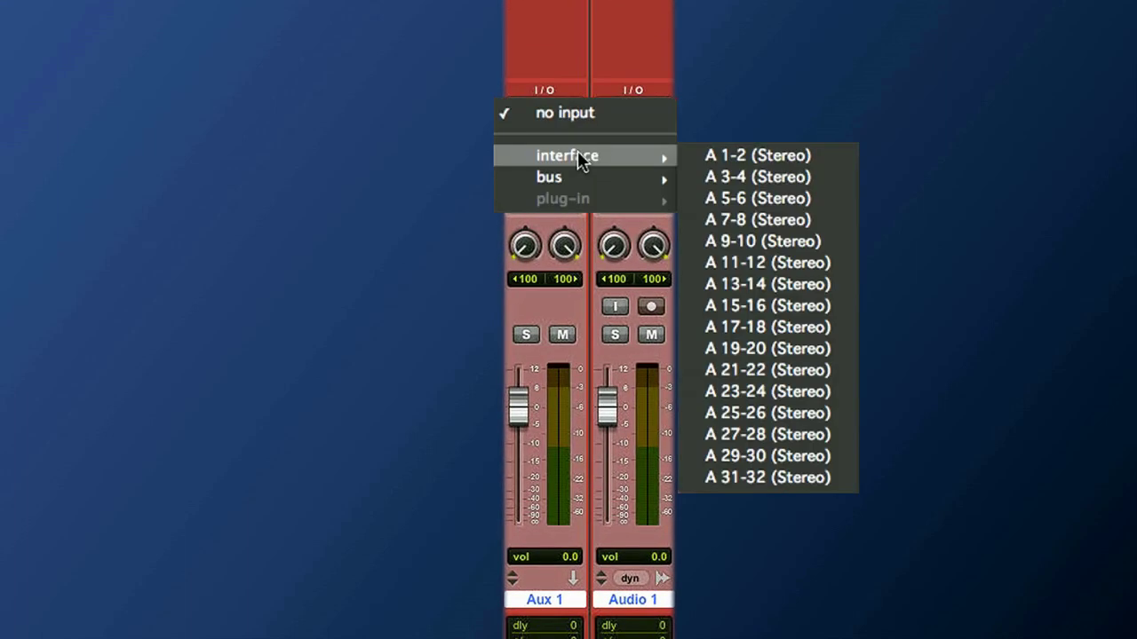
click(716, 160)
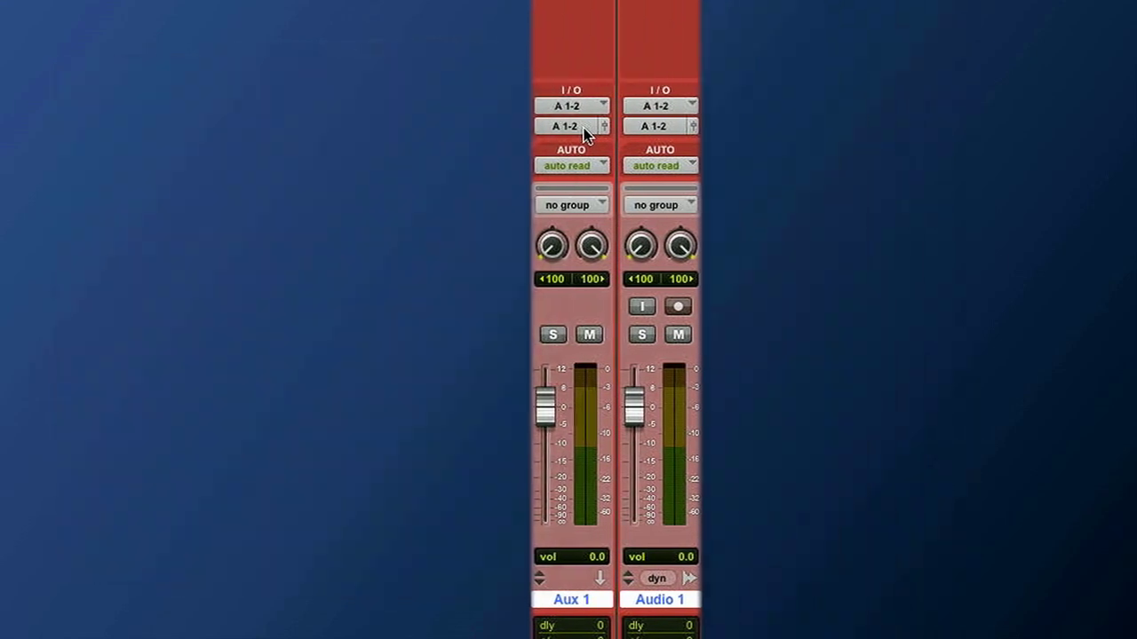
click(558, 134)
mouse_move(553, 207)
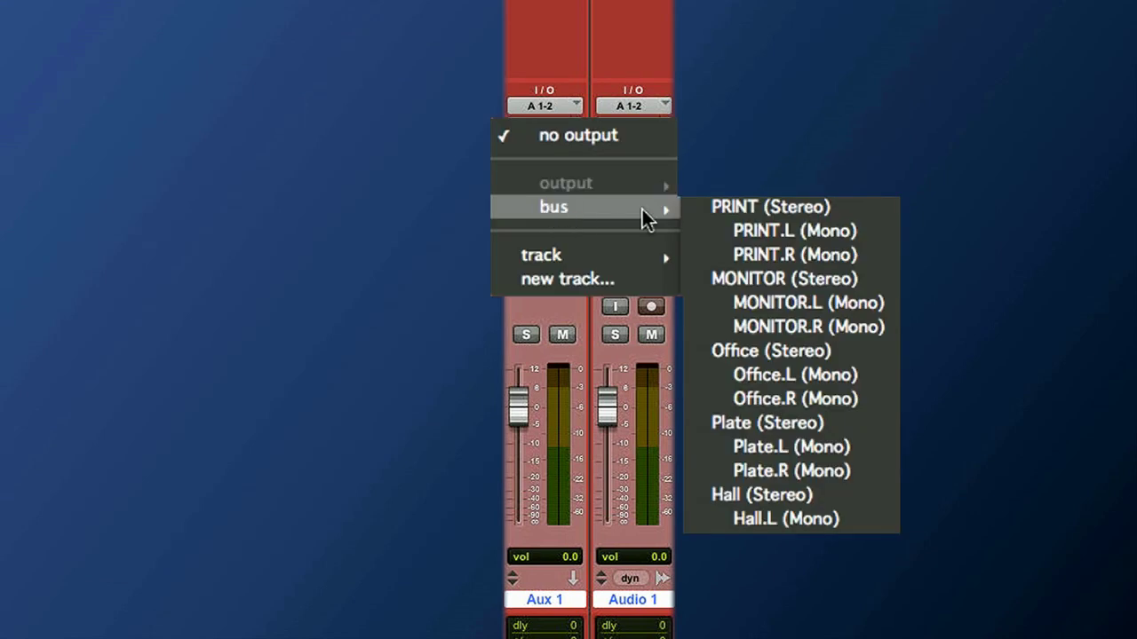
click(710, 209)
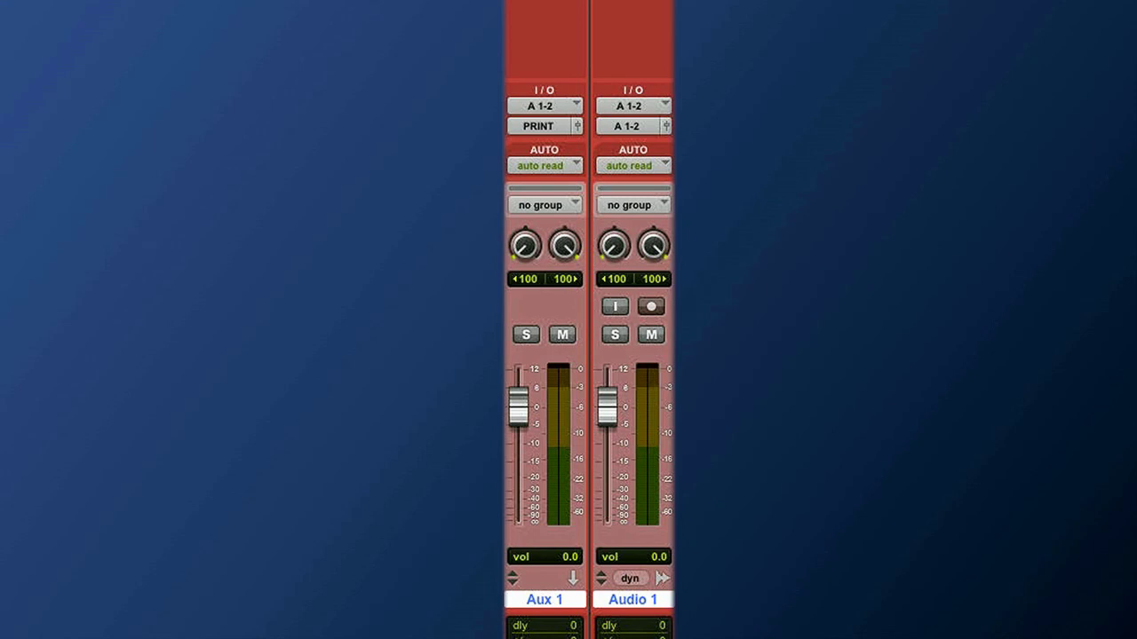
Step: Set Audio 1's input to the PRINT bus and its output to MONITOR
click(627, 126)
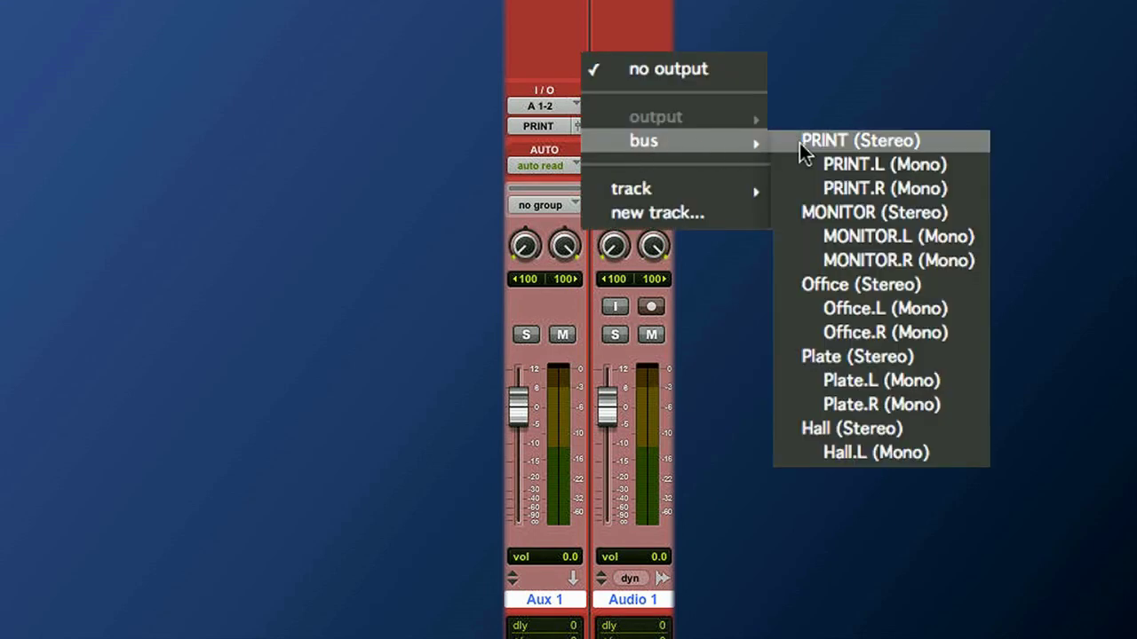
click(799, 143)
click(624, 127)
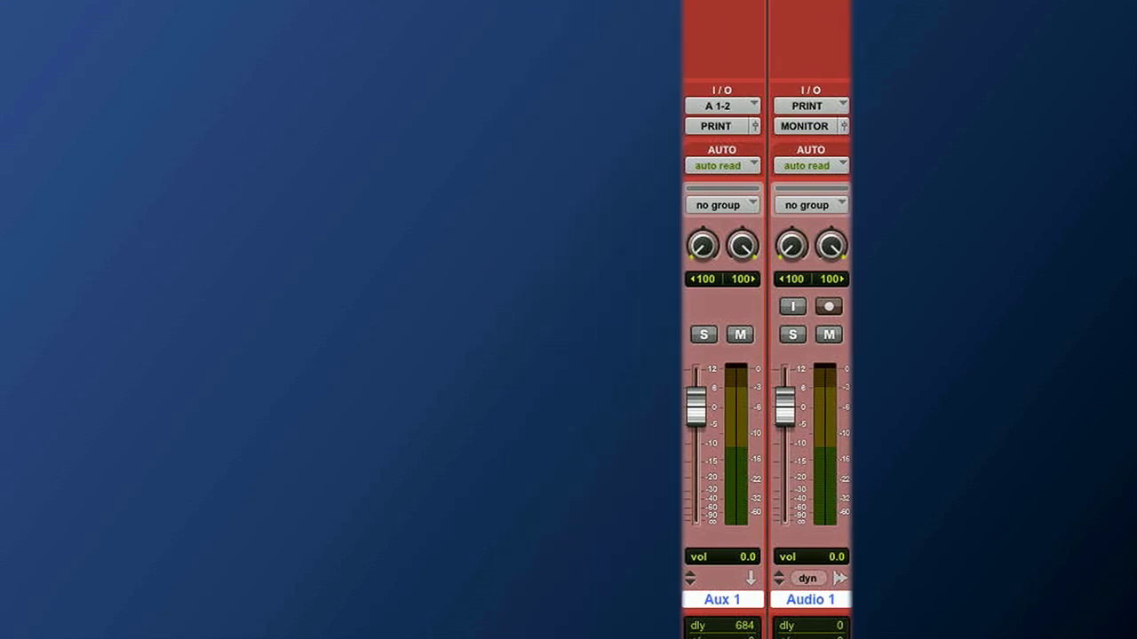
Step: Rename Aux 1 to 'ANALOG RETURN' and Audio 1 to 'POINTING FINGERS FABMIX 1.0'
double_click(724, 601)
text(AN)
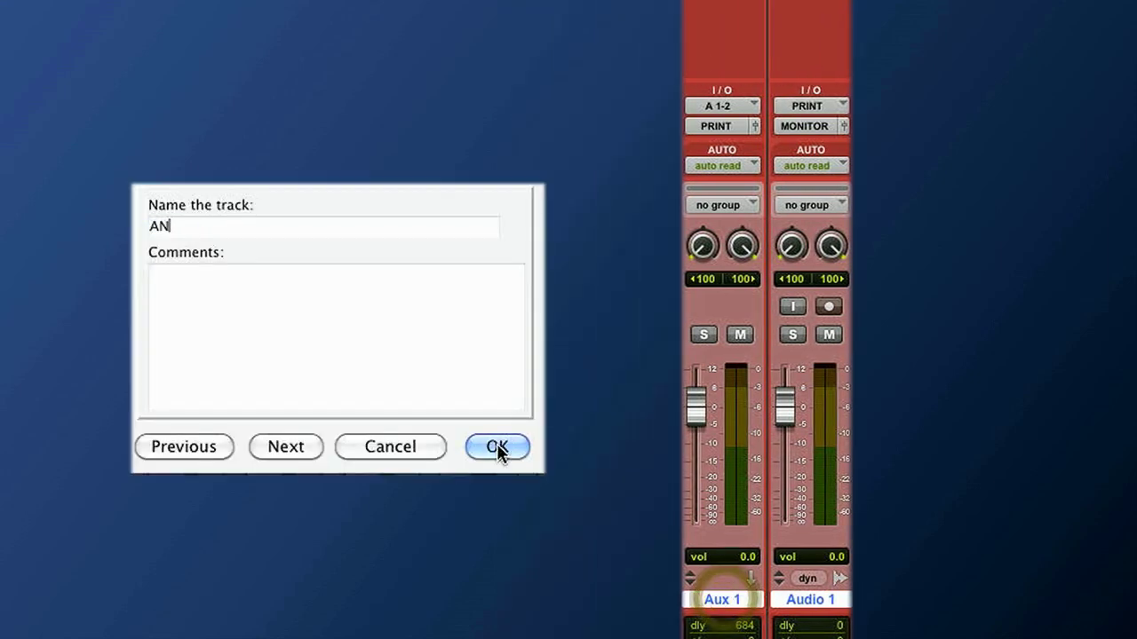
text(ALOG RE)
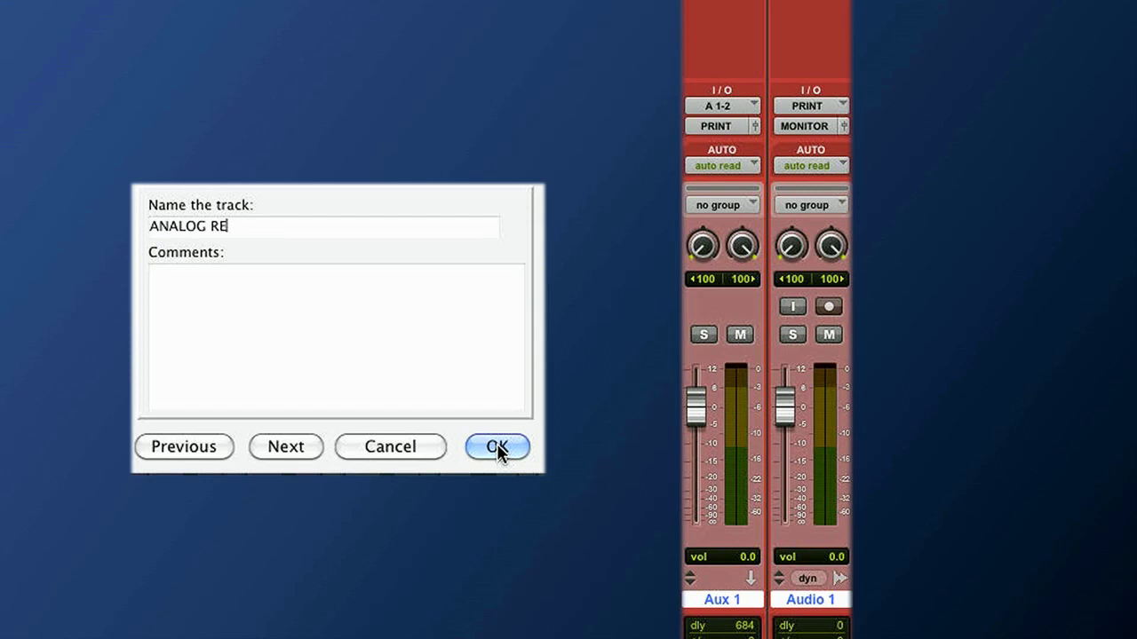
text(TURN)
key(super+Right)
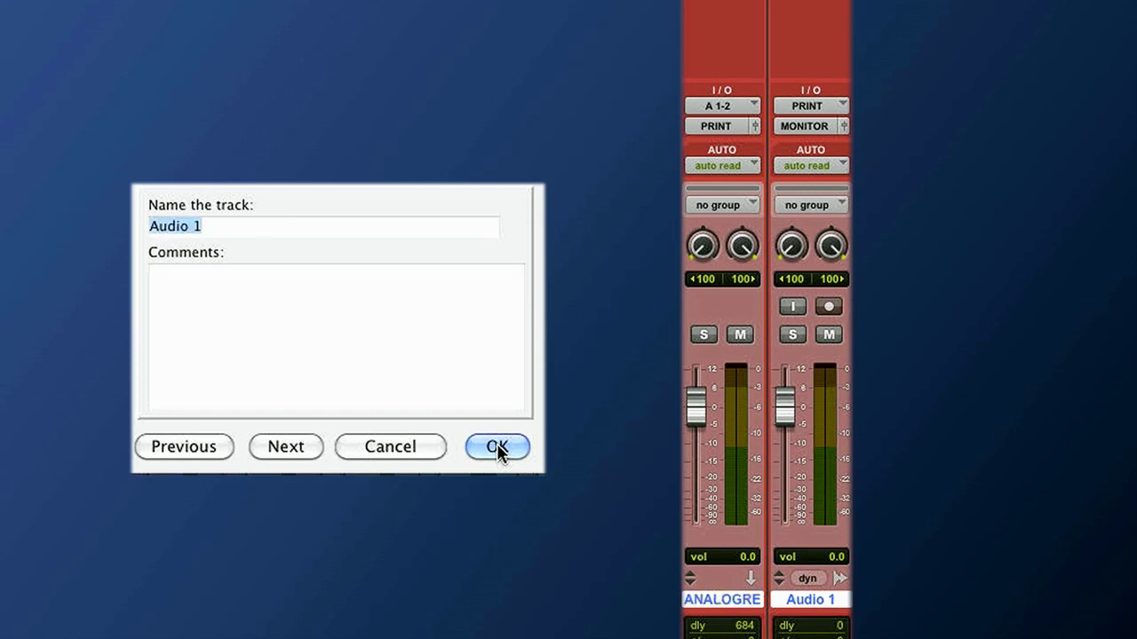
text(PO)
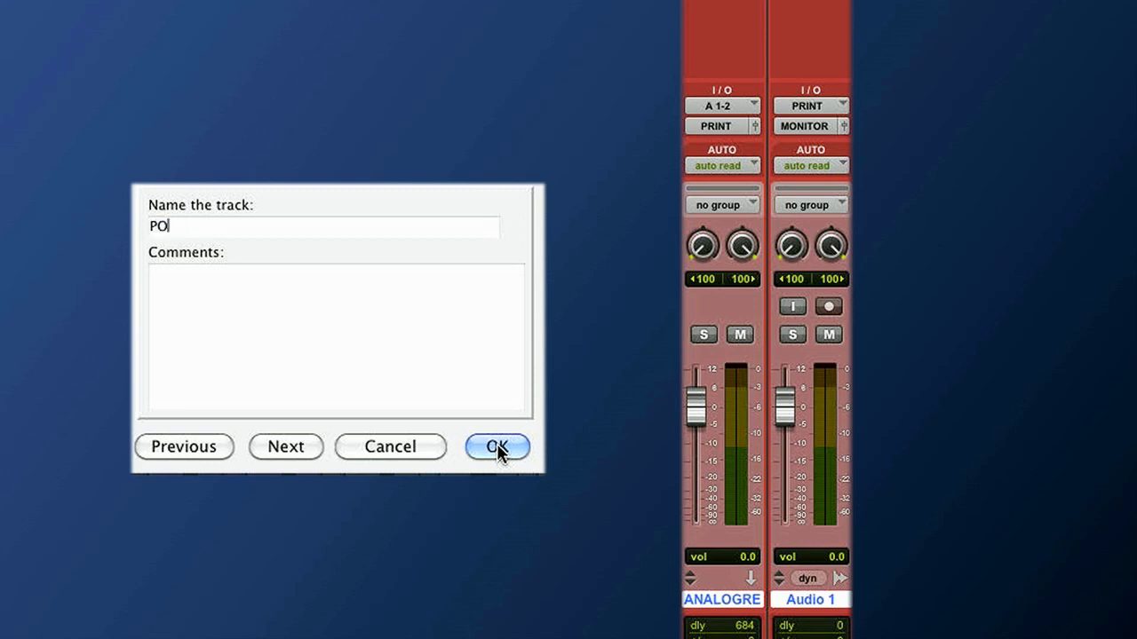
text(R)
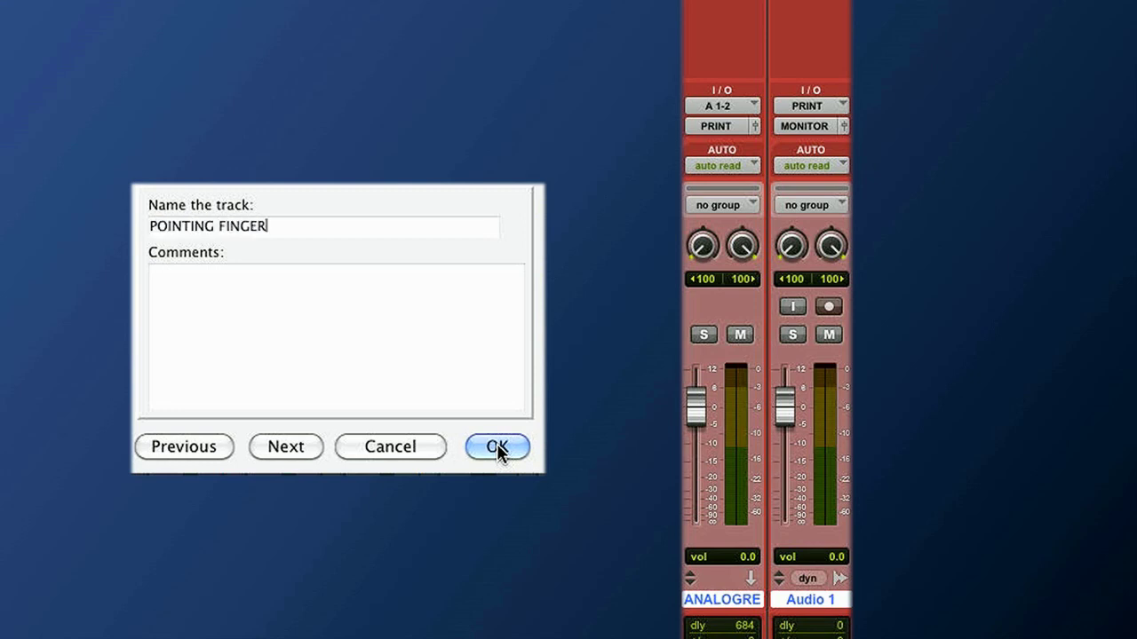
text(S FABMIX 1.0)
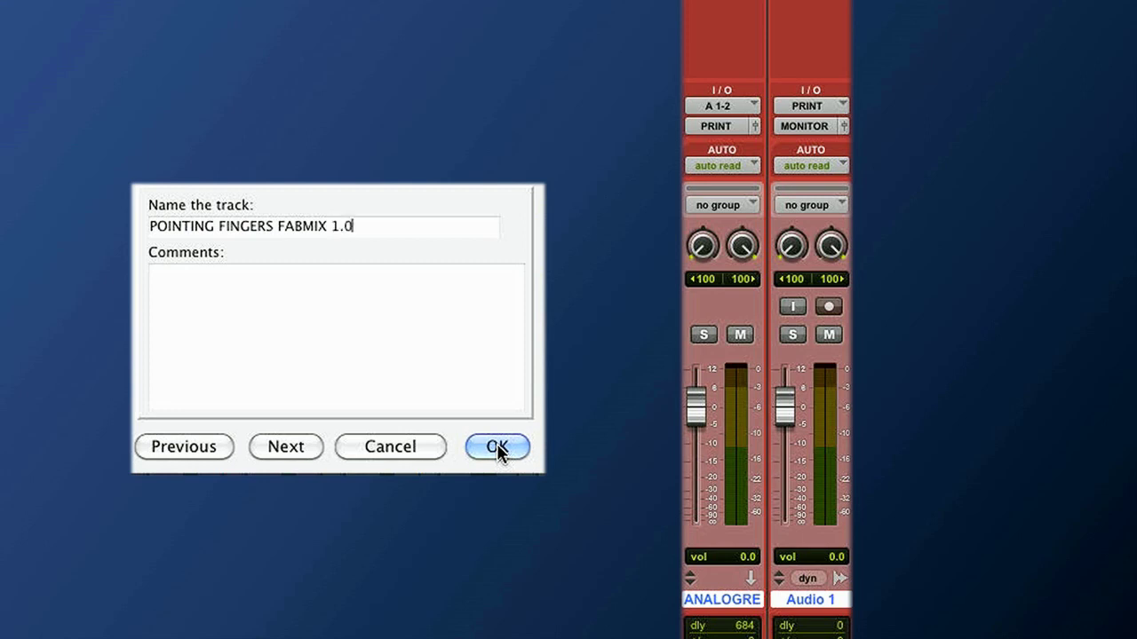
click(497, 448)
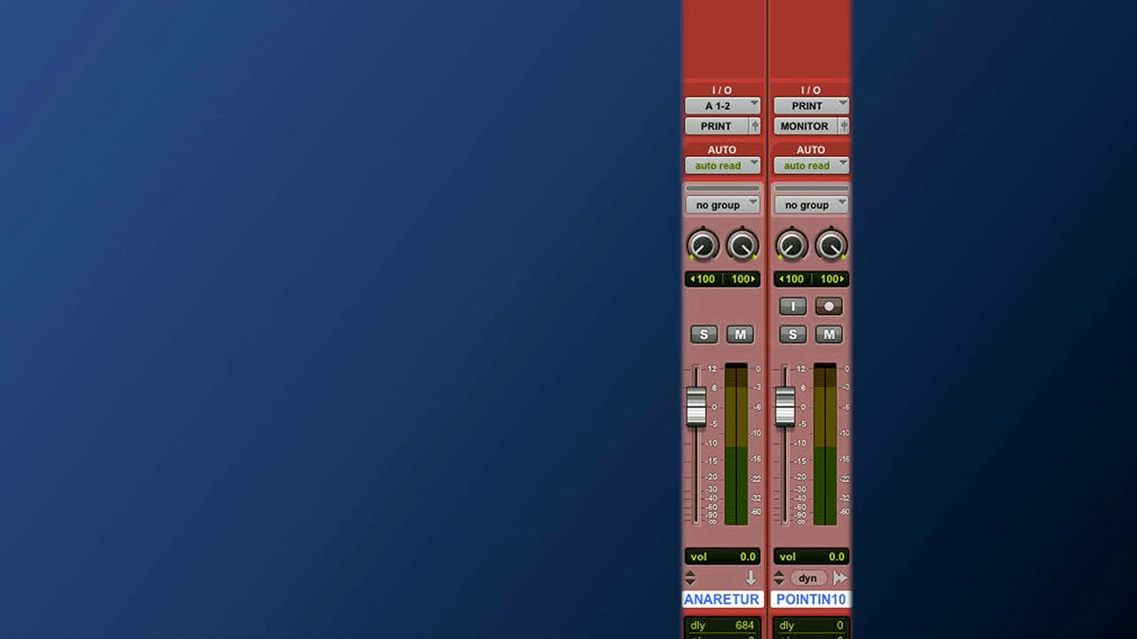
Step: Solo-safe POINTIN10, test it by soloing Dist GuitR.1, then enable POINTIN10 input monitoring
click(793, 335)
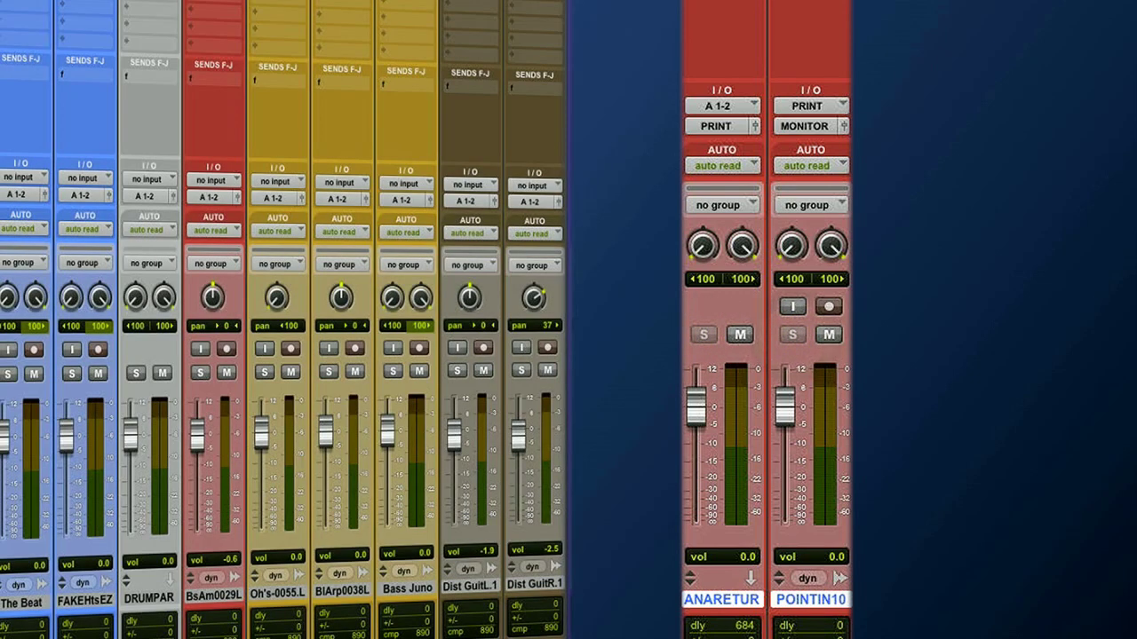
click(522, 371)
click(522, 371)
click(521, 371)
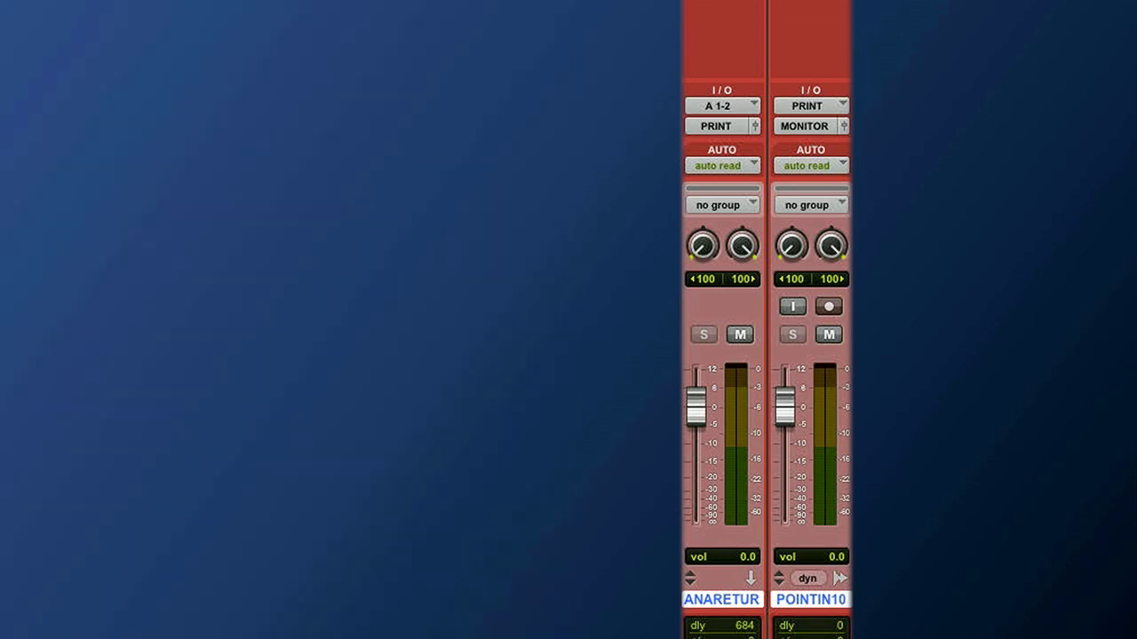
click(616, 308)
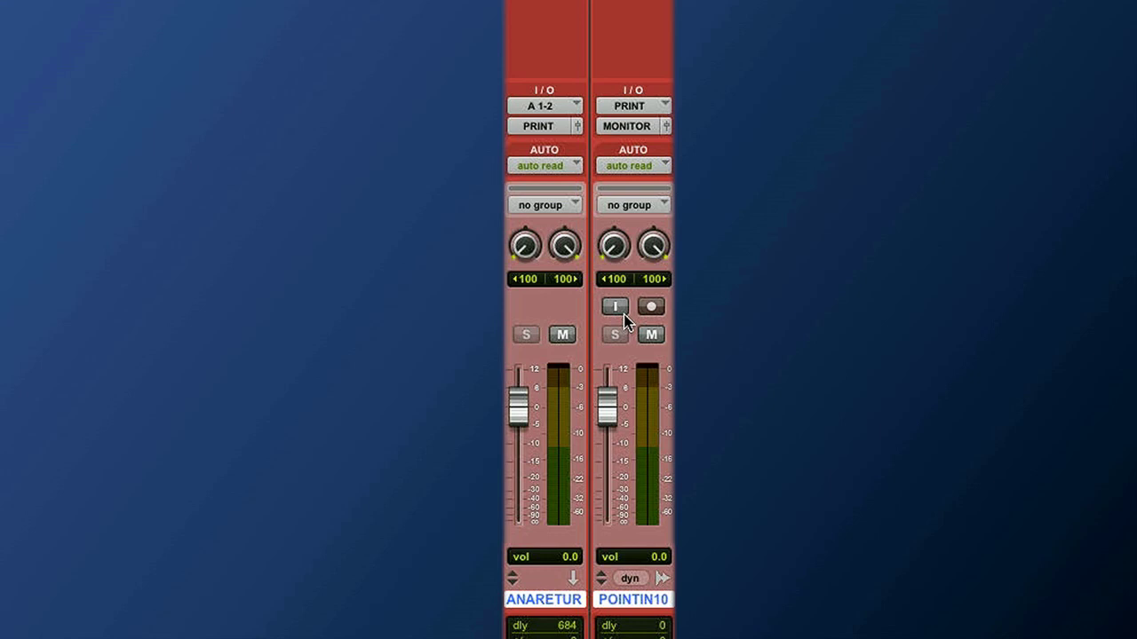
click(616, 308)
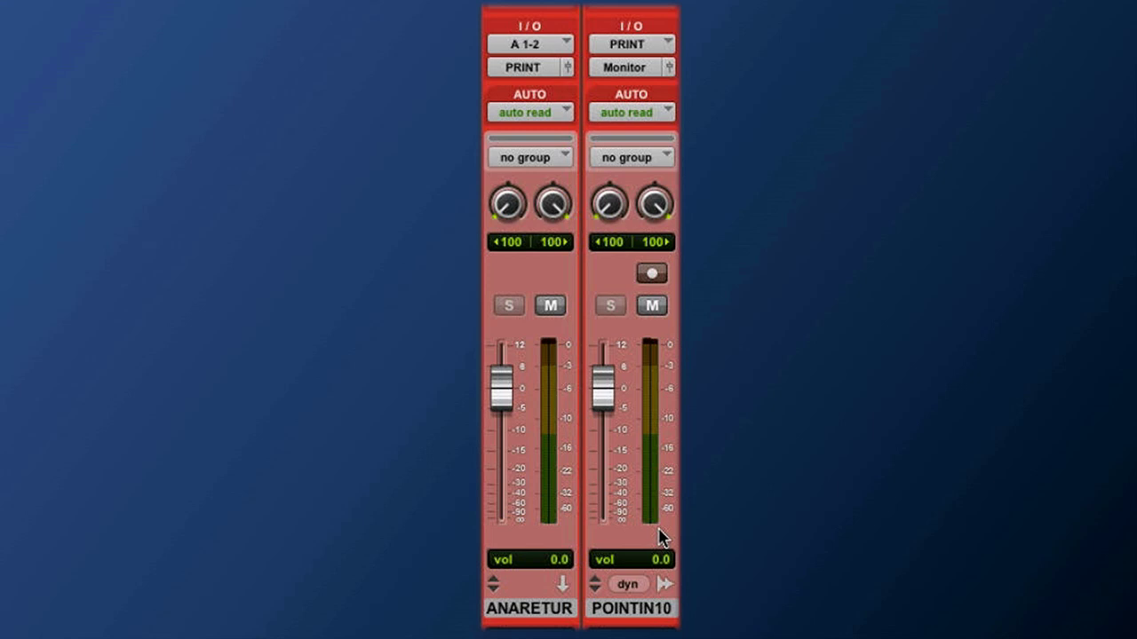
Step: Record-enable the POINTIN10 print track
click(652, 274)
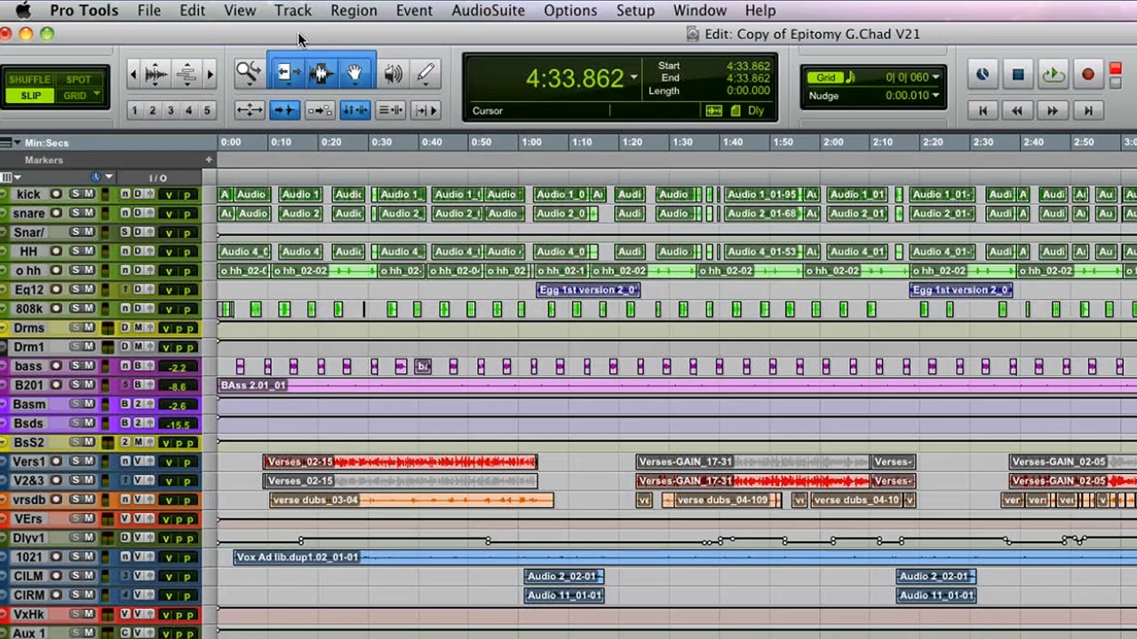
Step: Turn on Input Only Monitoring from the Track menu
click(293, 11)
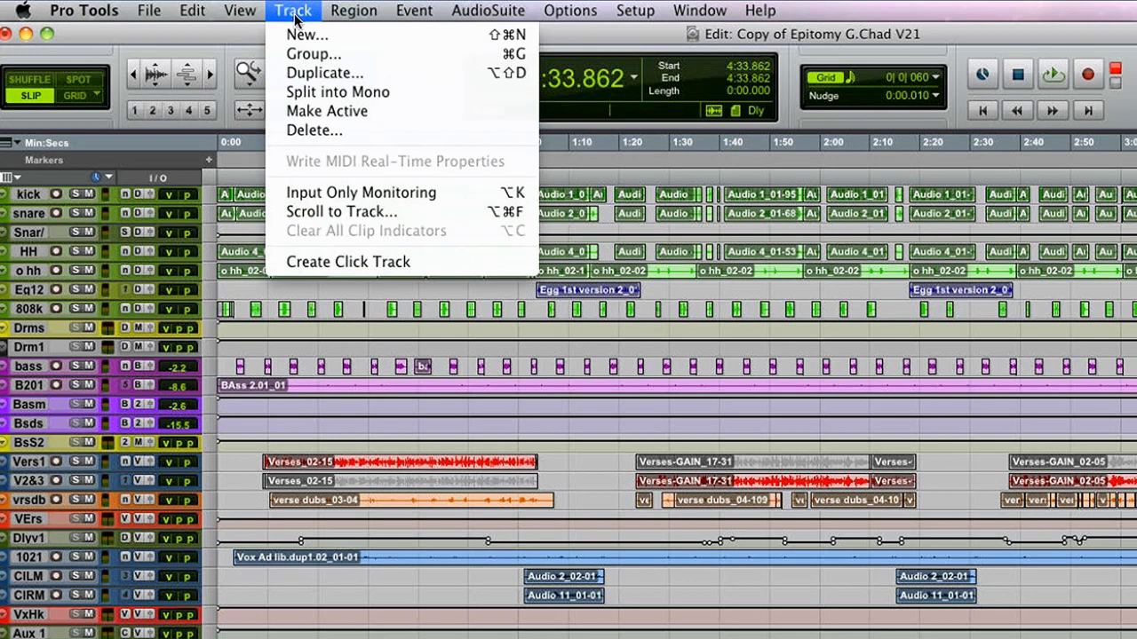
click(346, 193)
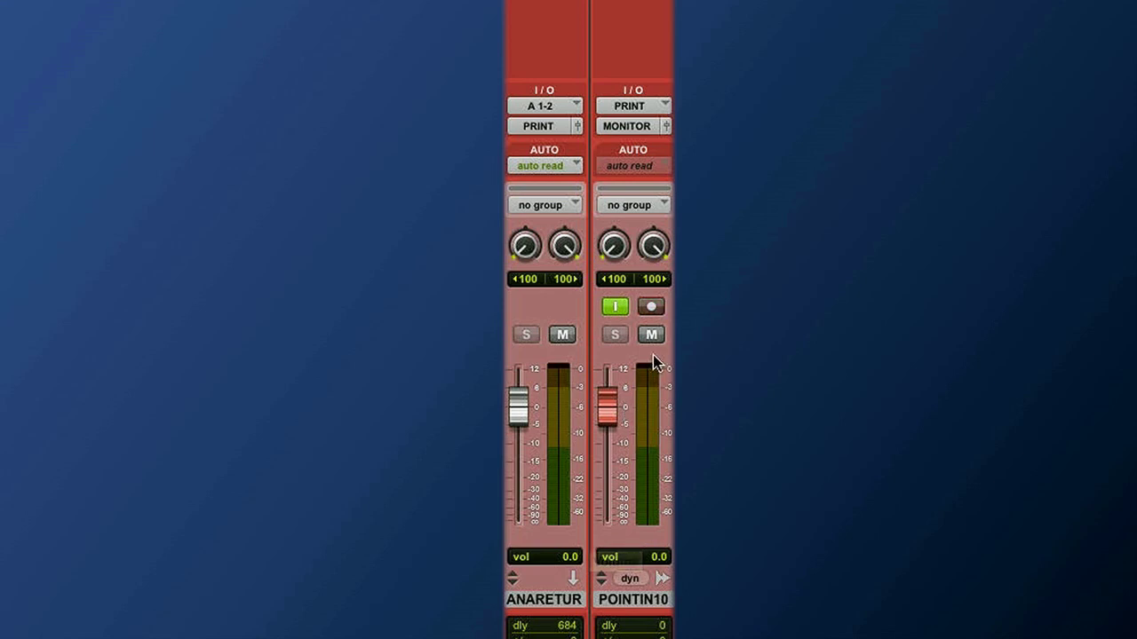
Step: Toggle POINTIN10's input monitor button until it ends off, record-arm still on
click(614, 309)
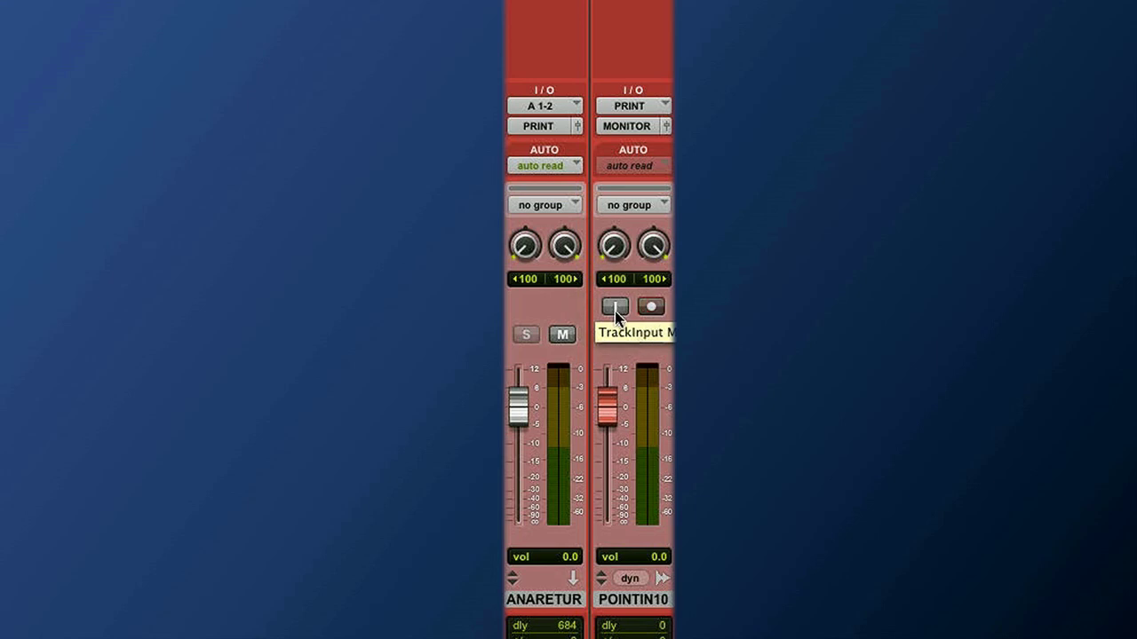
click(617, 308)
click(616, 308)
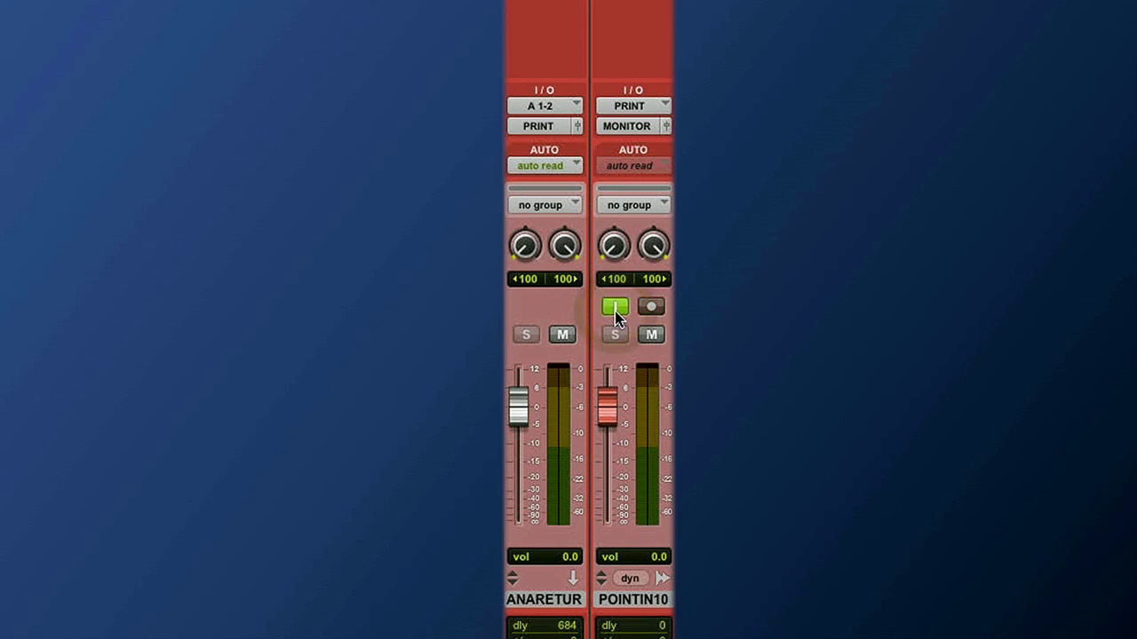
click(616, 308)
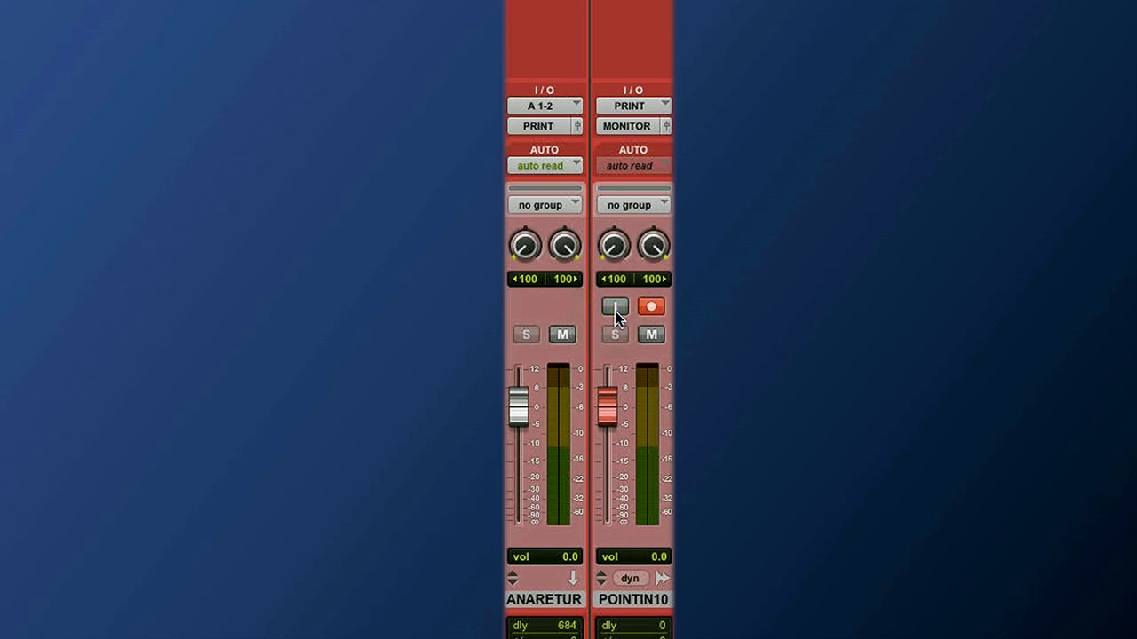